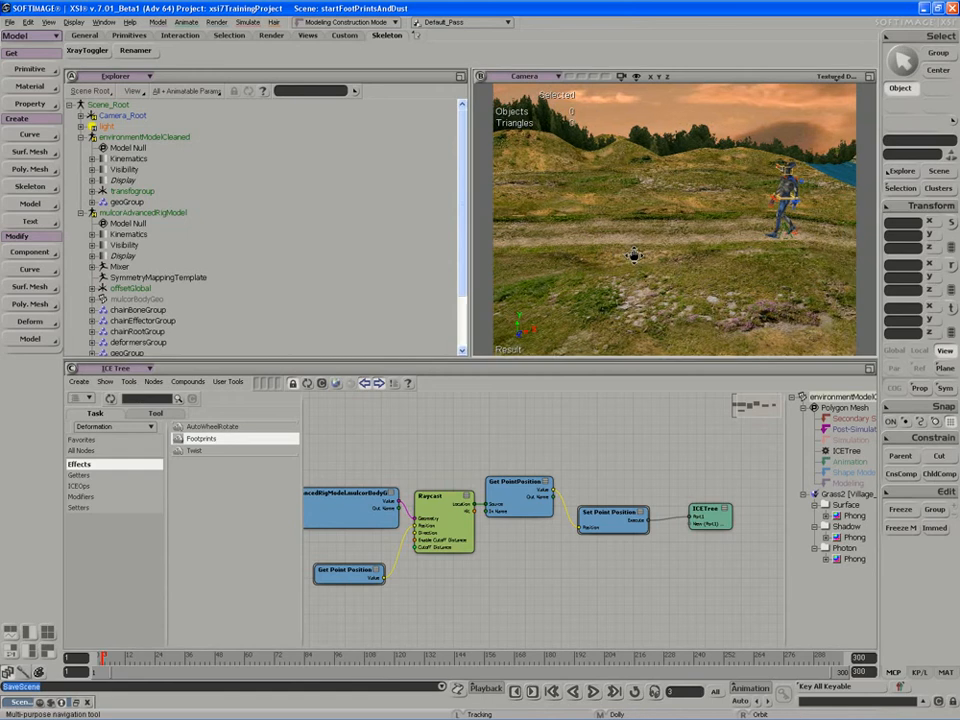
Dolly the Camera view in toward the walking character and fold the environmentModelCleaned branch.
middle_drag(624, 255, 592, 268)
drag(628, 253, 602, 252)
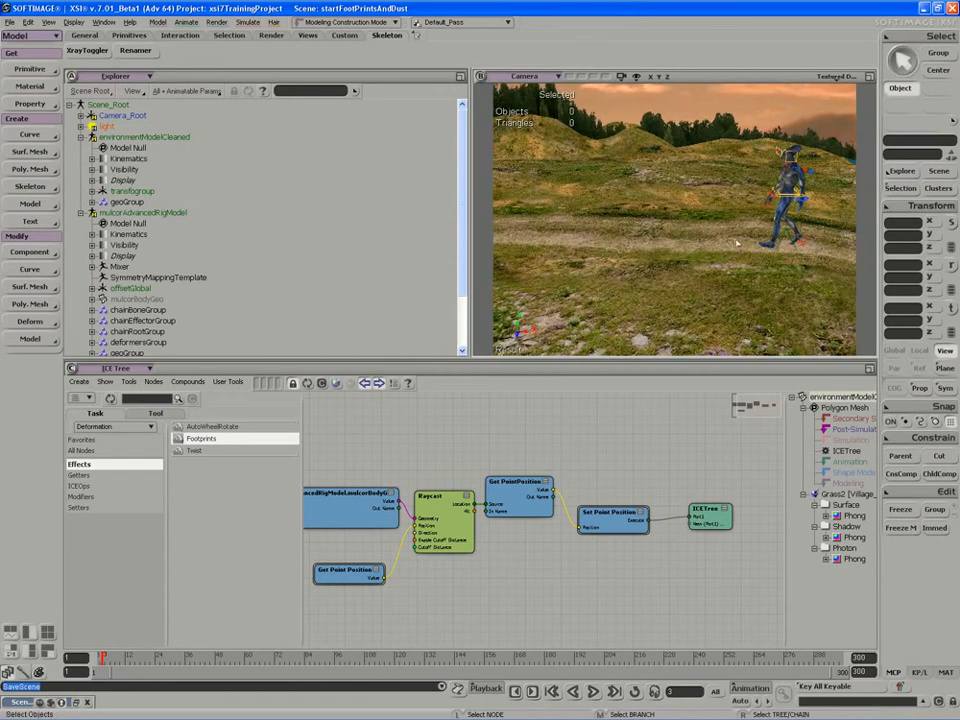
key(s)
middle_drag(720, 242, 694, 258)
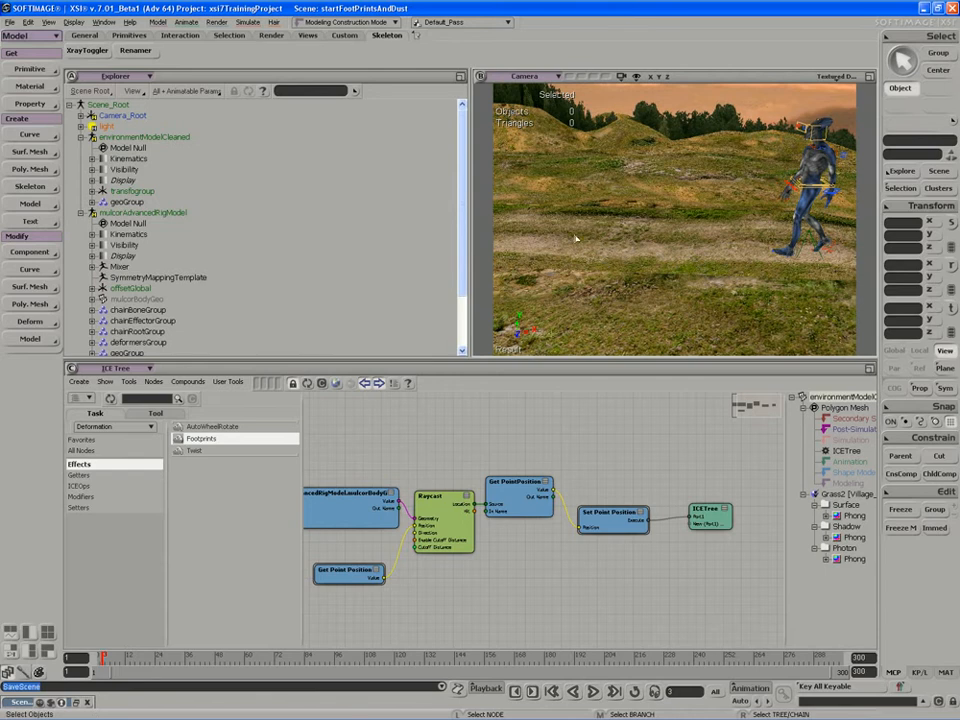
click(81, 137)
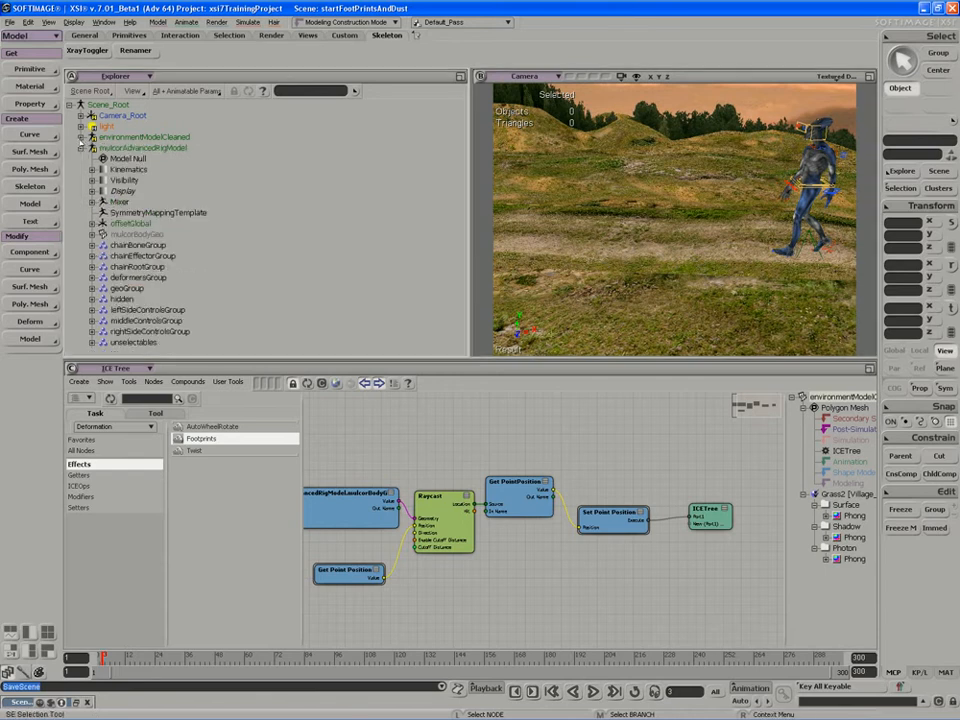
Fold the mulcorAdvancedRigModel branch and create an empty point cloud.
click(81, 148)
click(30, 69)
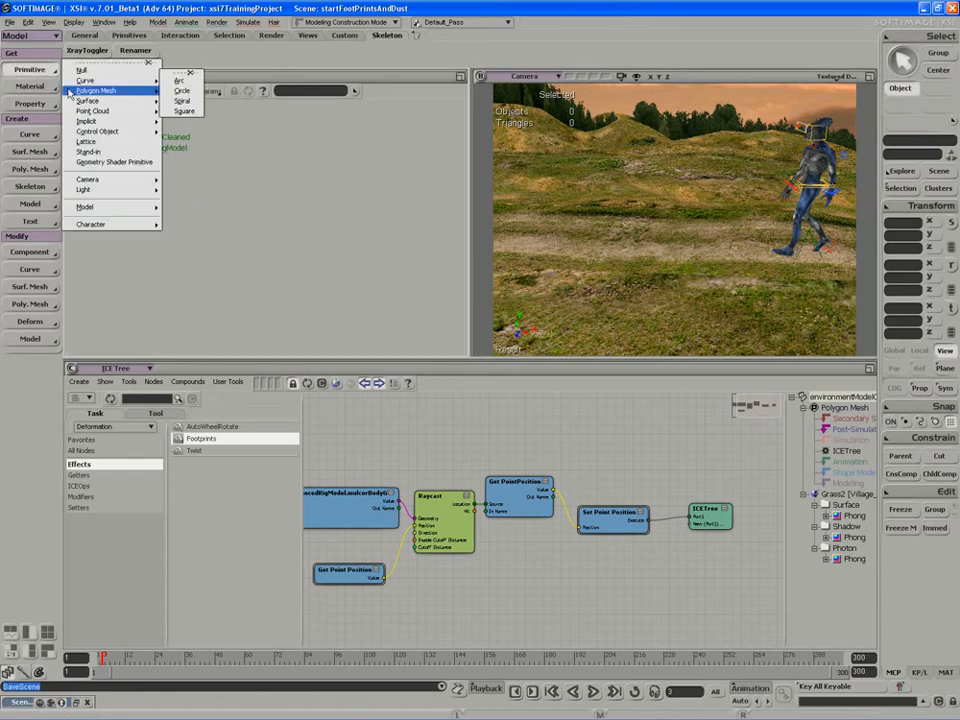
mouse_move(90, 111)
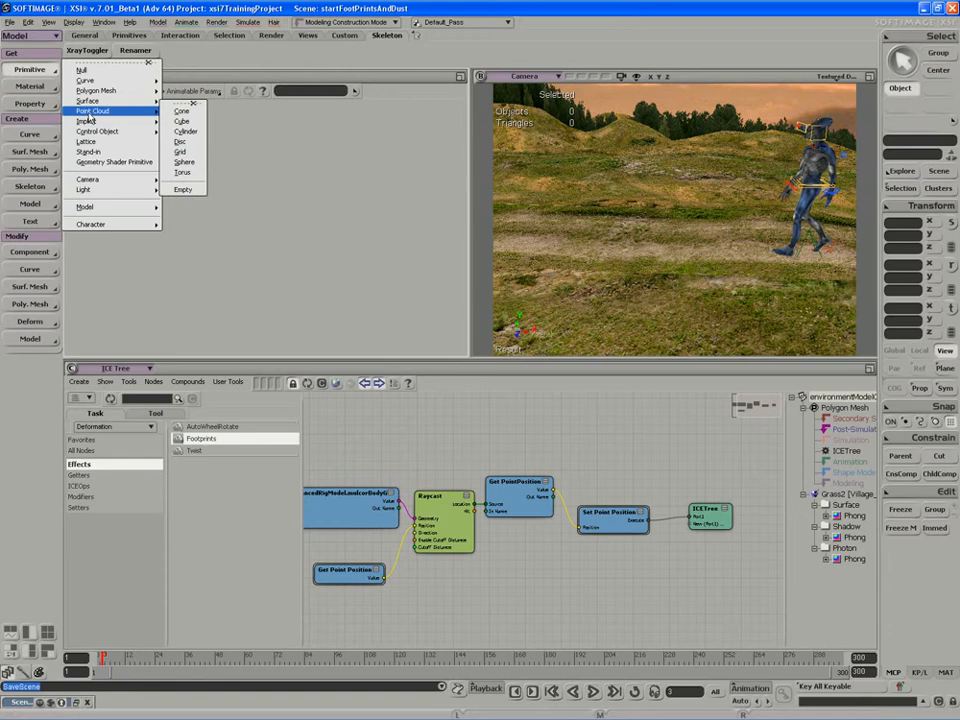
click(183, 189)
Rename the point cloud to 'dustPointCloud', close its property panel, and show its ICE tree.
double_click(216, 288)
text(dustPoint)
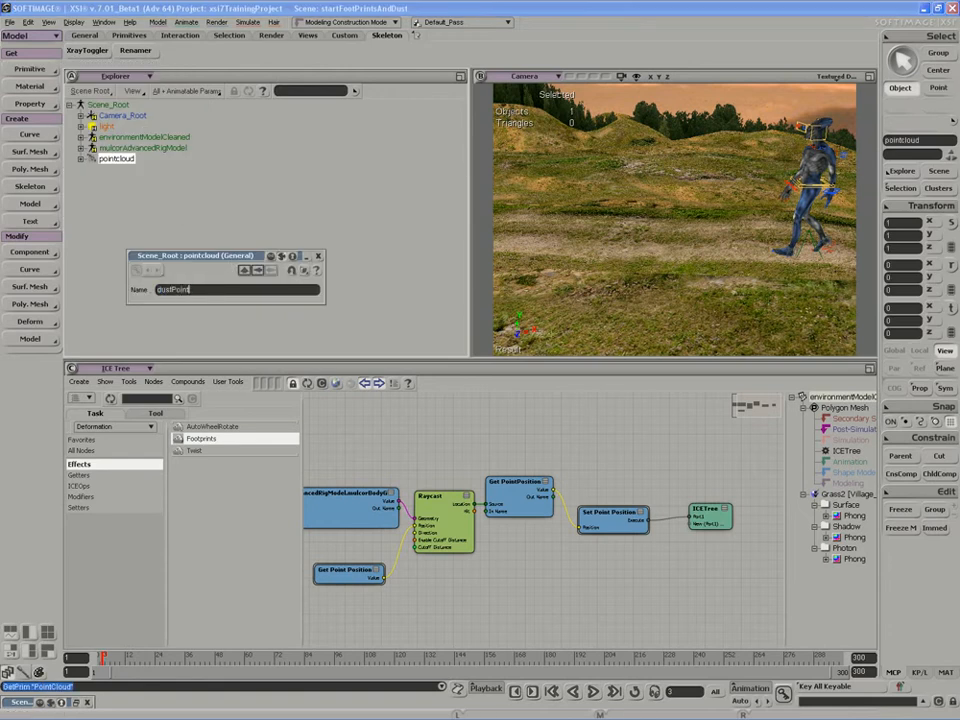
text(Cloud)
key(Return)
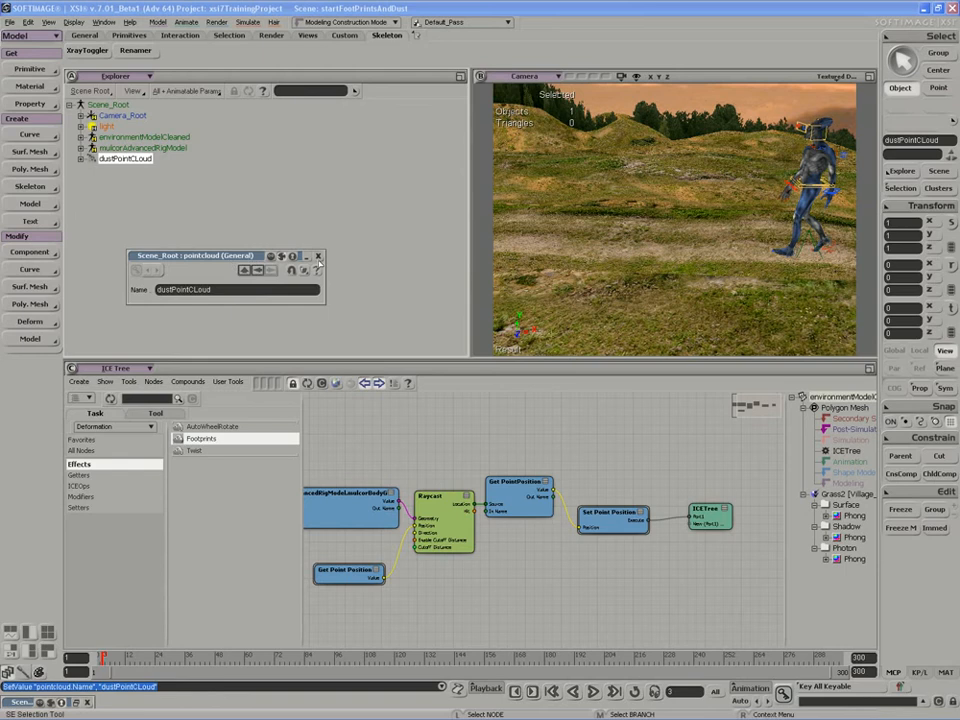
click(318, 256)
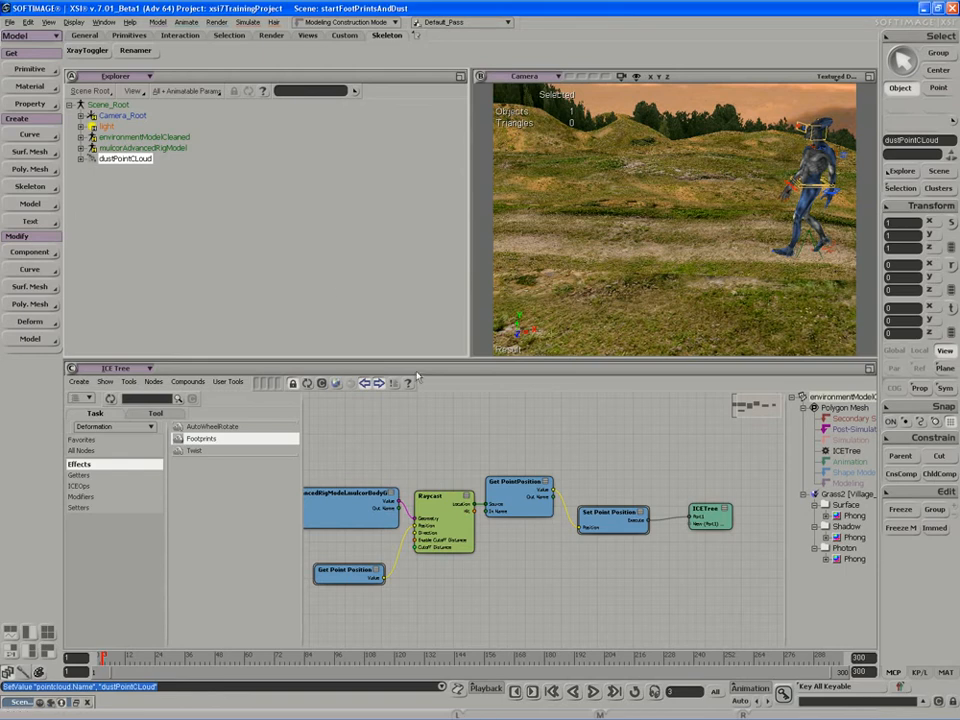
click(307, 383)
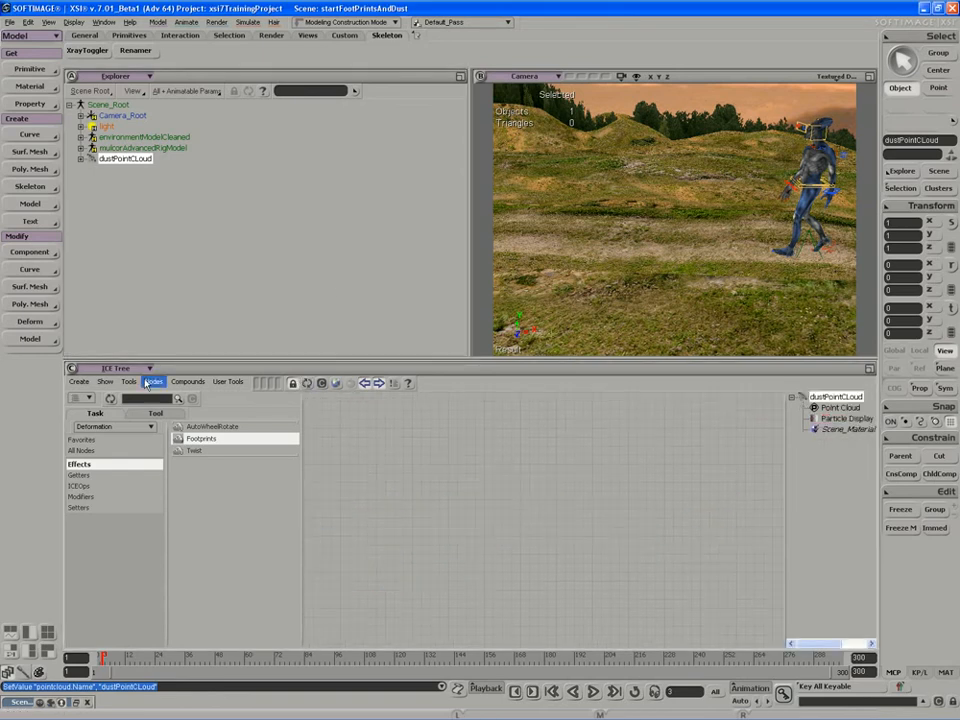
Add a simulated ICE tree to the point cloud and move the ICETree node right.
click(78, 381)
click(88, 401)
drag(528, 512, 701, 513)
click(735, 495)
click(735, 494)
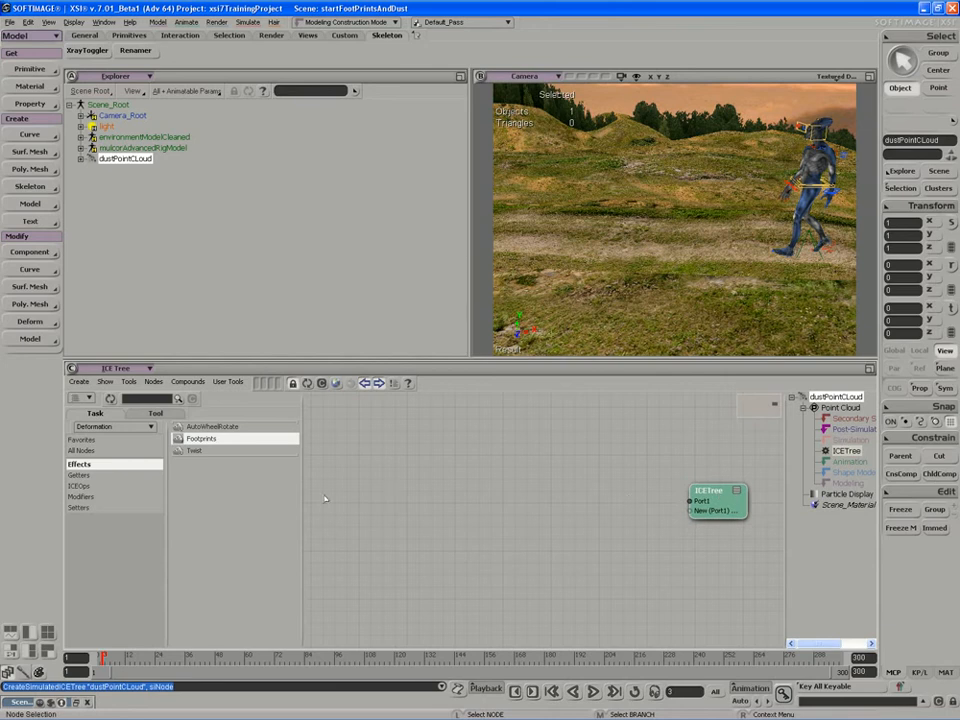
Bring the Dust Effect compound from the ICE category and wire its Execute into Port1.
click(100, 427)
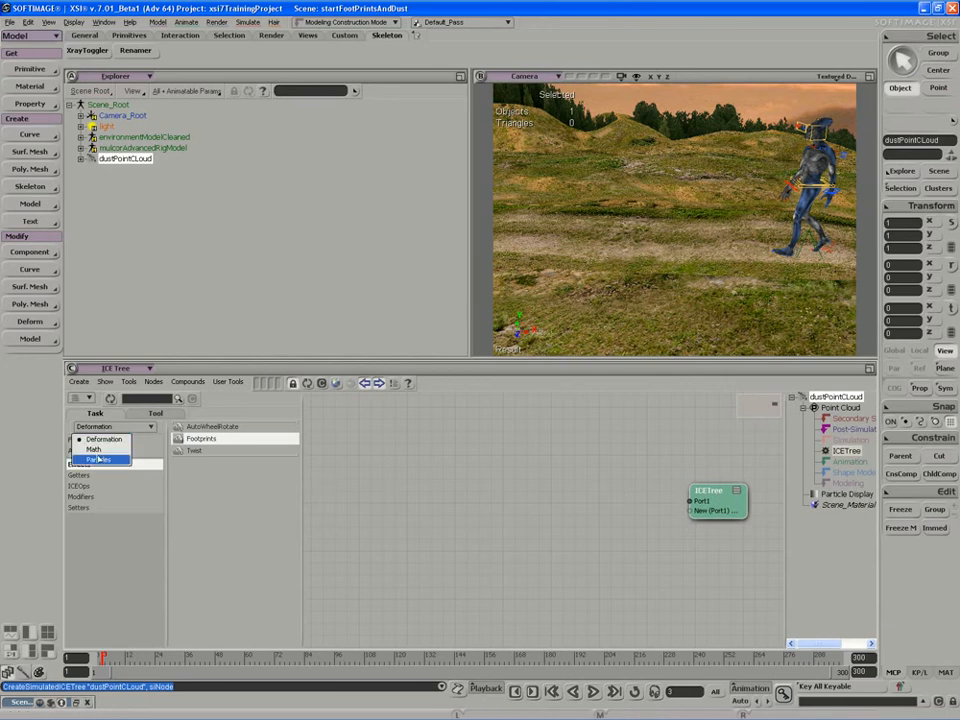
click(98, 459)
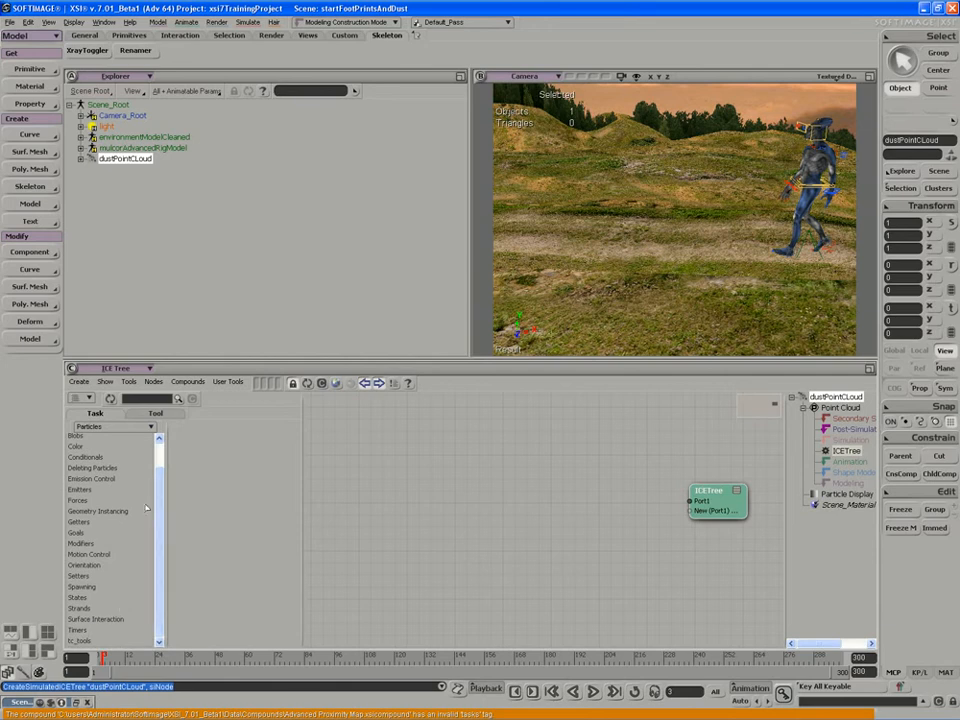
click(153, 414)
drag(160, 482, 158, 578)
click(84, 577)
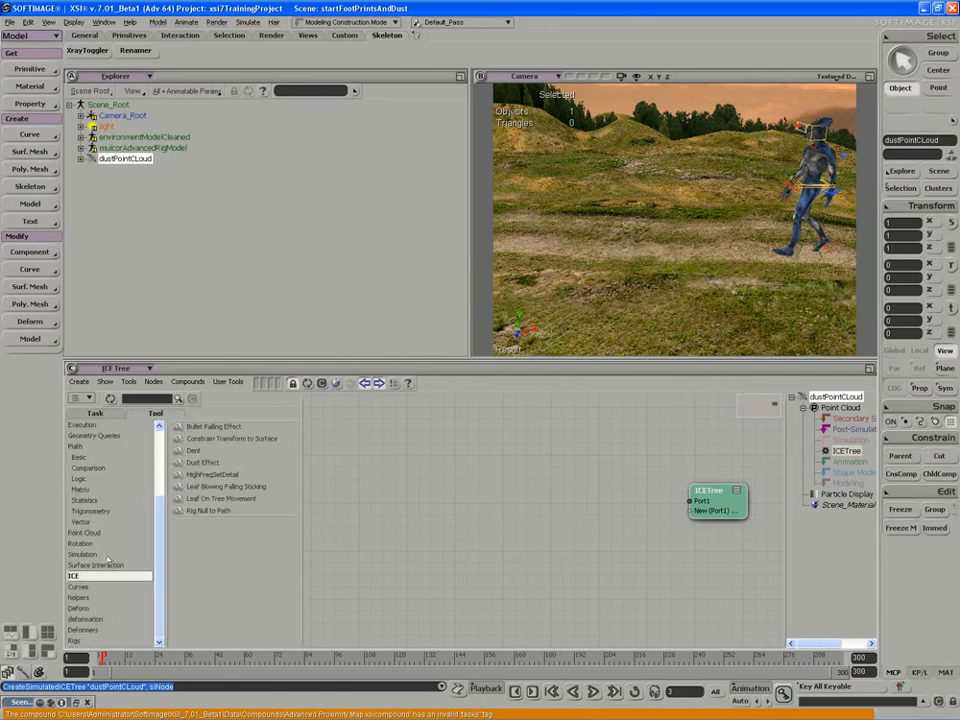
drag(203, 462, 506, 484)
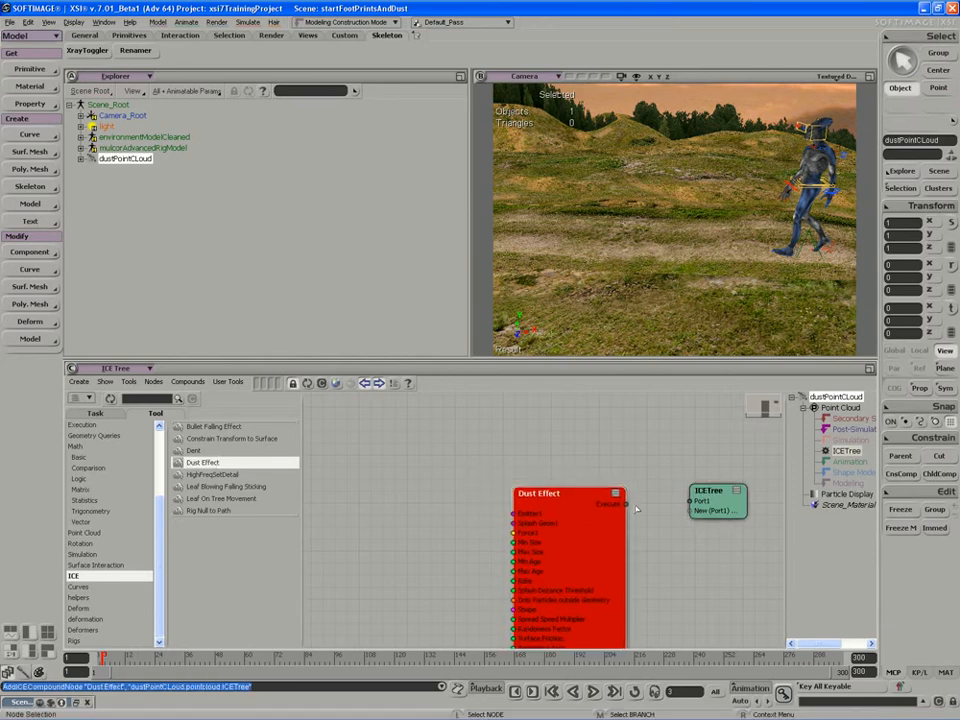
drag(627, 504, 692, 502)
drag(576, 531, 612, 529)
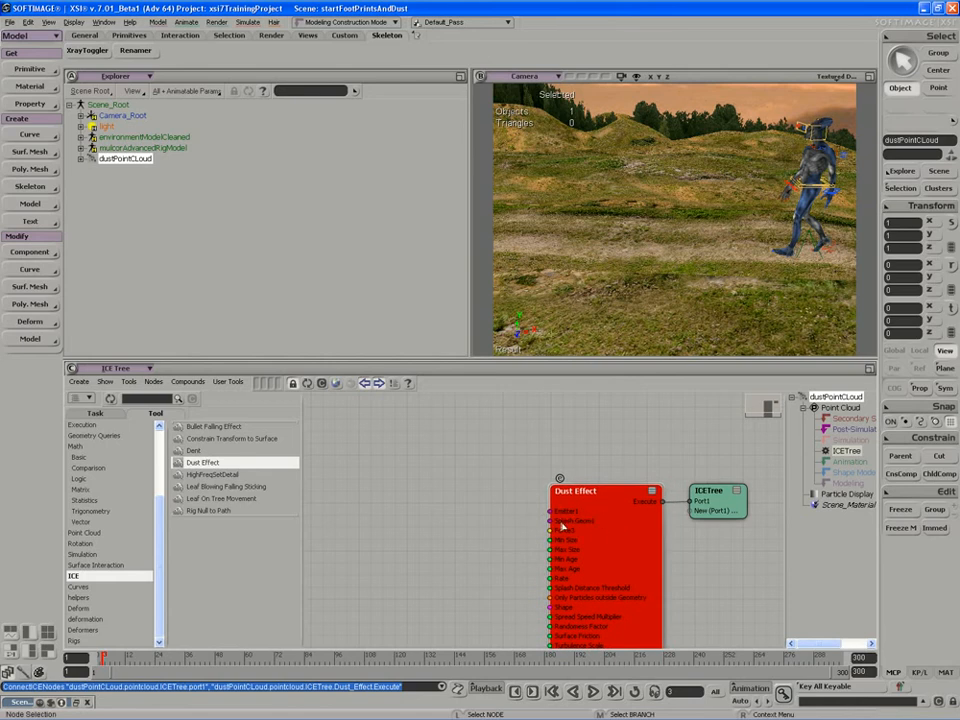
middle_drag(510, 529, 514, 504)
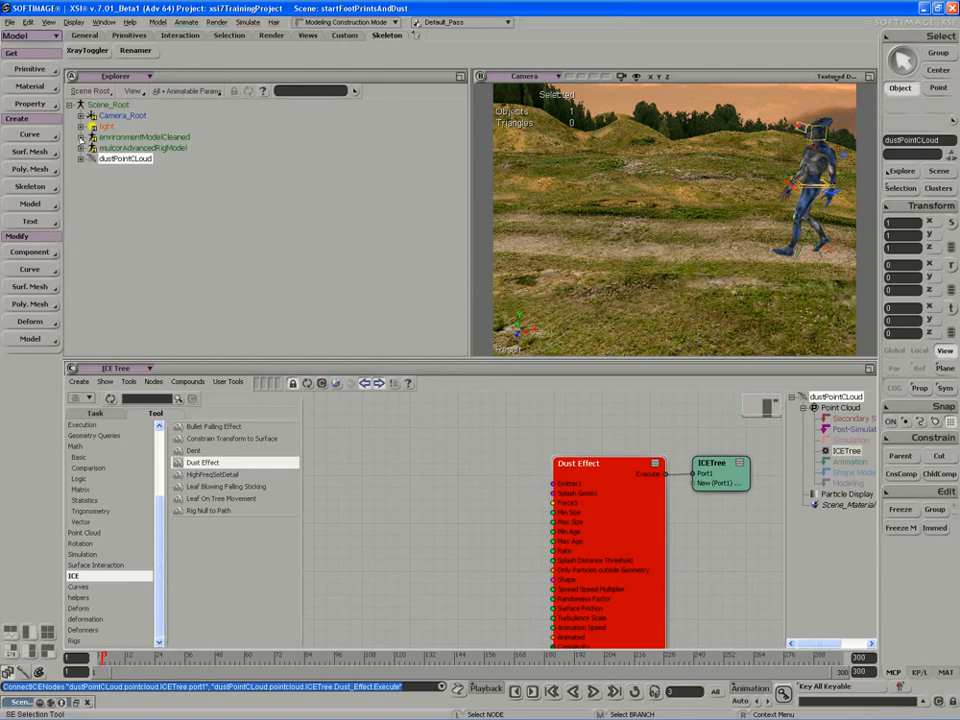
Add a Get groundInteraction node and connect its Value to Dust Effect's Emitter1.
click(80, 136)
click(92, 190)
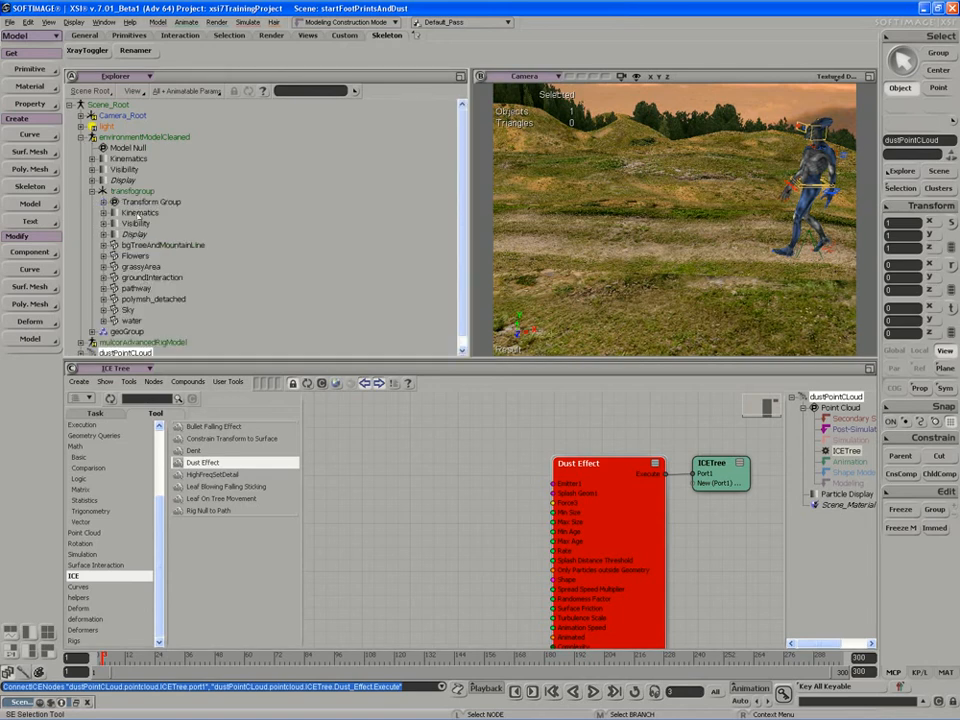
click(151, 278)
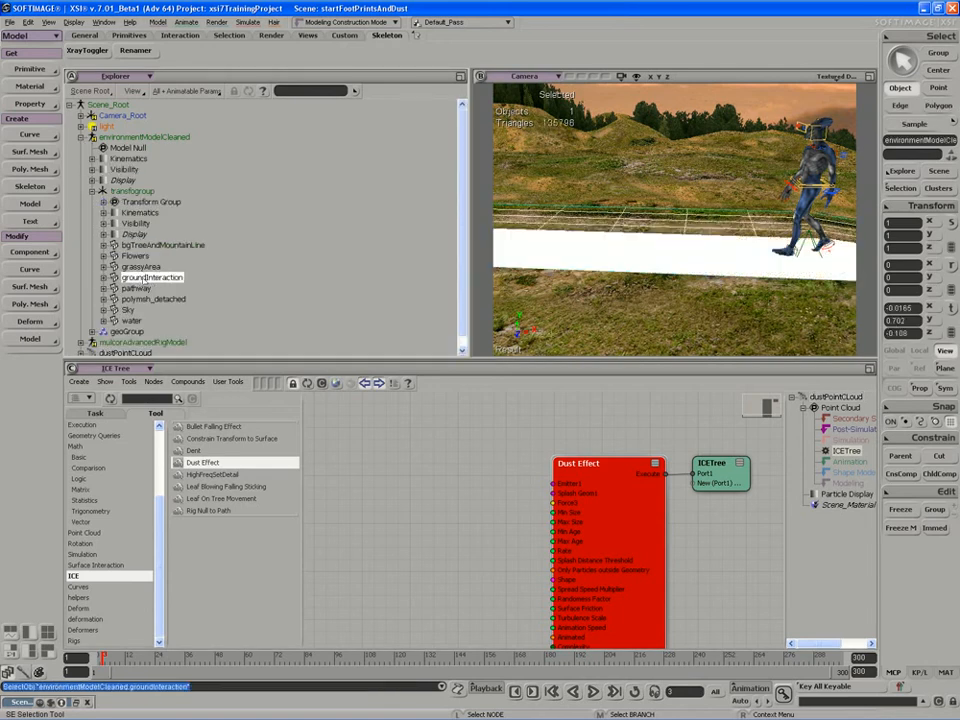
key(s)
right_drag(643, 281, 662, 287)
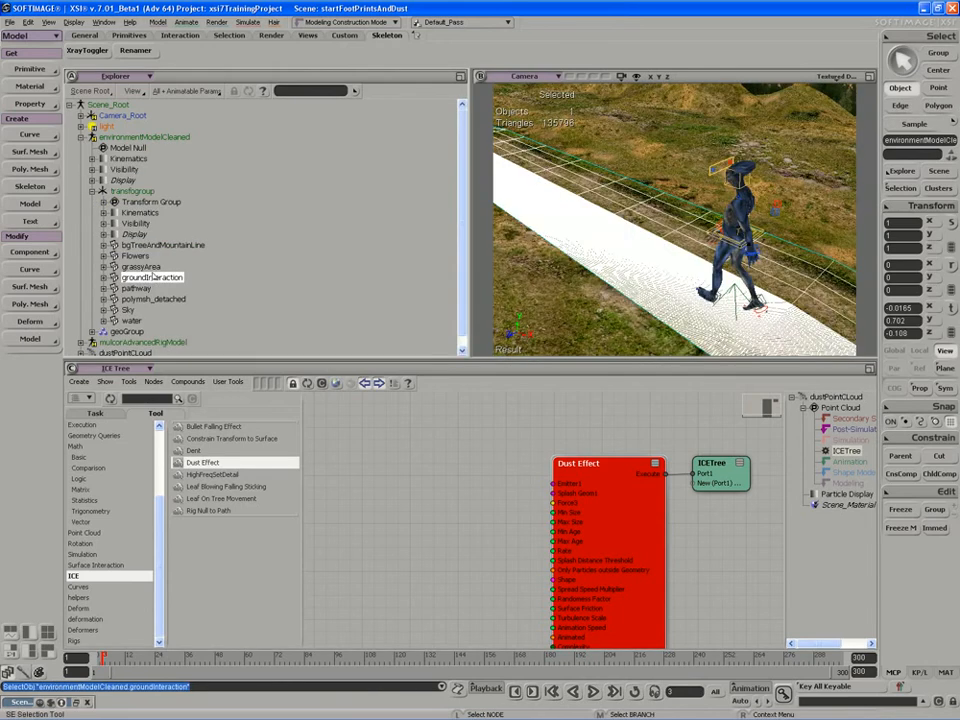
drag(147, 278, 423, 503)
drag(528, 545, 403, 556)
key(s)
drag(488, 591, 463, 446)
key(s)
drag(508, 474, 578, 496)
drag(494, 518, 494, 506)
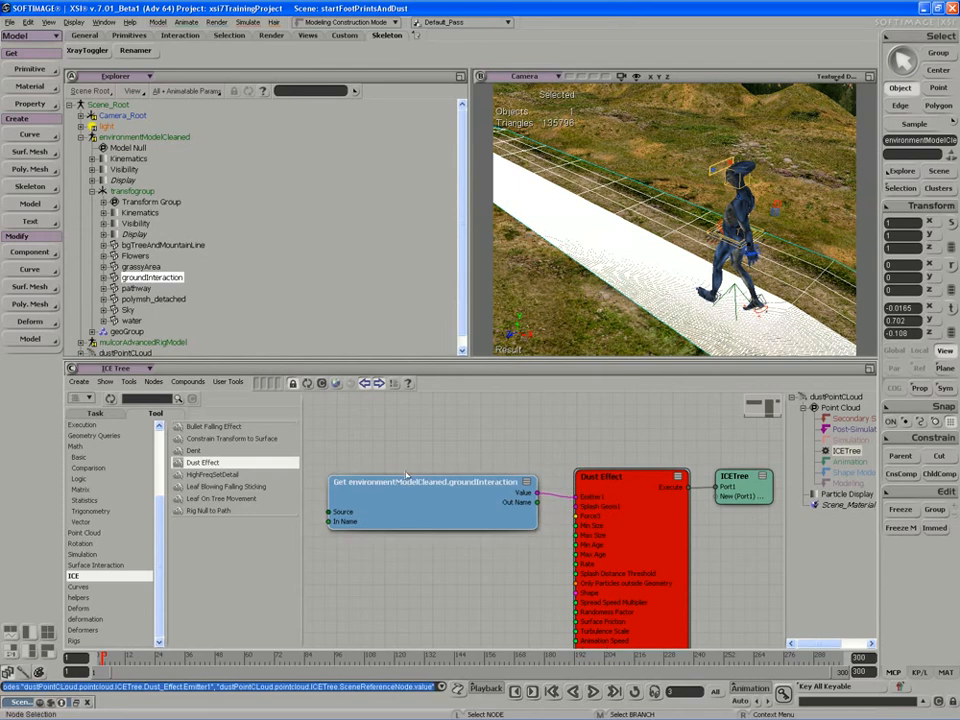
Bring mulcorBodyGeo into the graph as Dust Effect's Splash Geom1 input.
scroll(251, 293, down, 5)
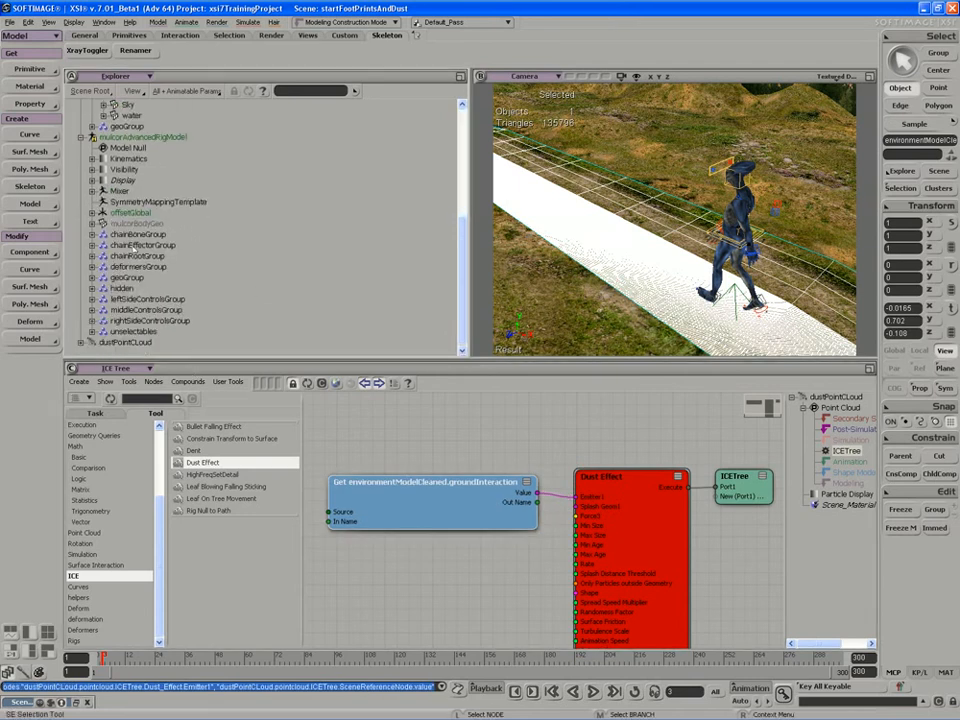
click(137, 223)
drag(137, 223, 460, 568)
drag(619, 600, 576, 506)
key(s)
drag(558, 584, 526, 510)
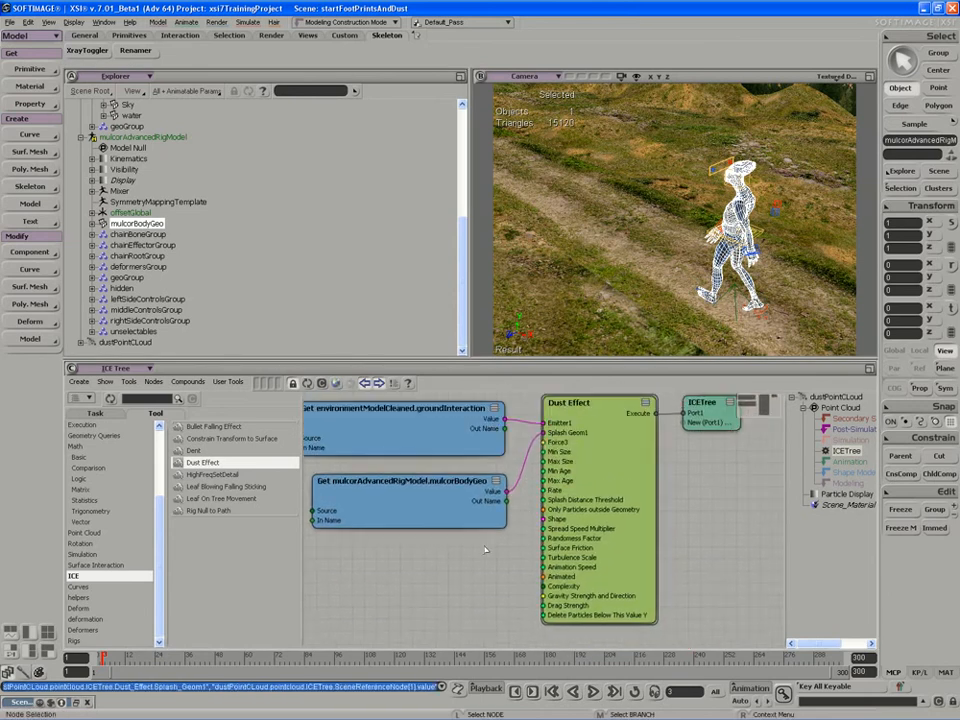
click(130, 137)
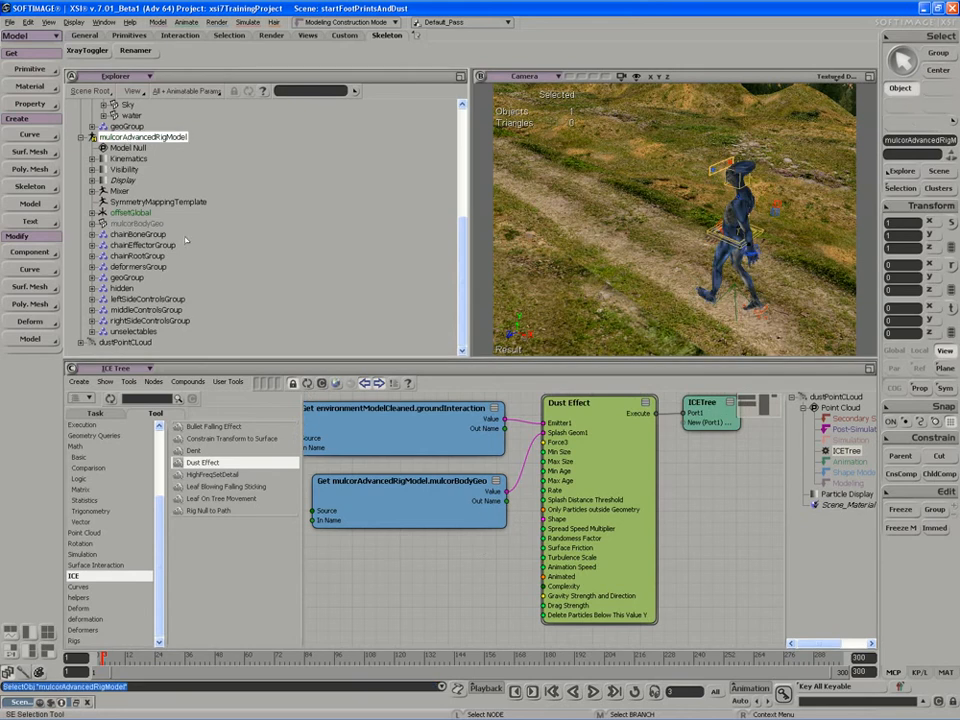
click(587, 515)
drag(587, 515, 589, 518)
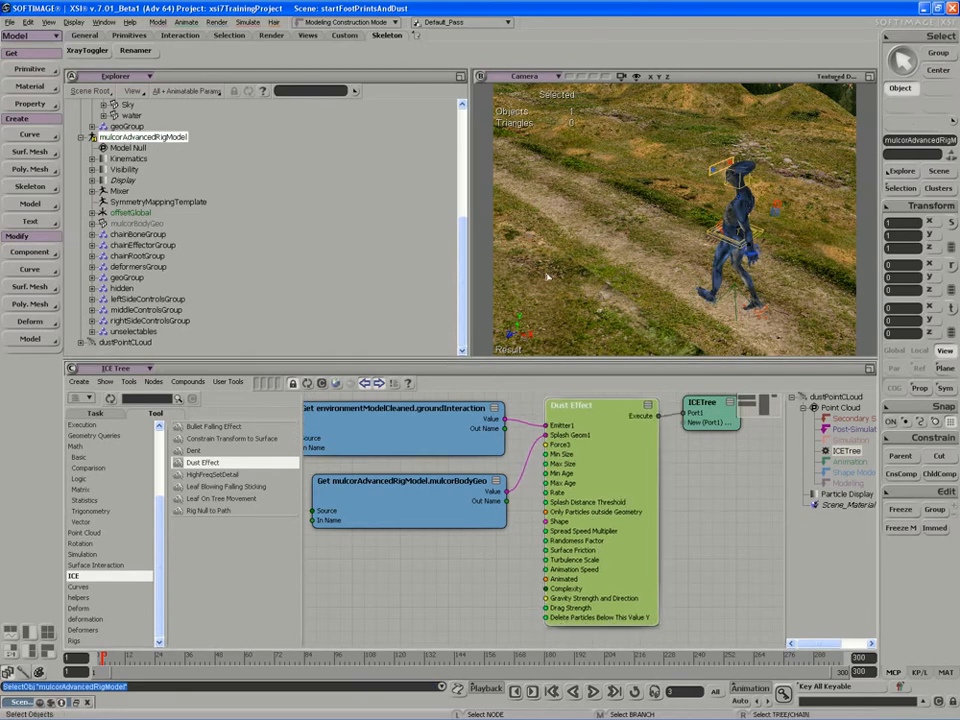
Orbit and dolly the camera around the walking character.
key(s)
right_drag(556, 266, 583, 244)
middle_drag(583, 244, 579, 244)
mouse_move(579, 244)
right_down()
mouse_move(575, 229)
mouse_move(561, 241)
right_up()
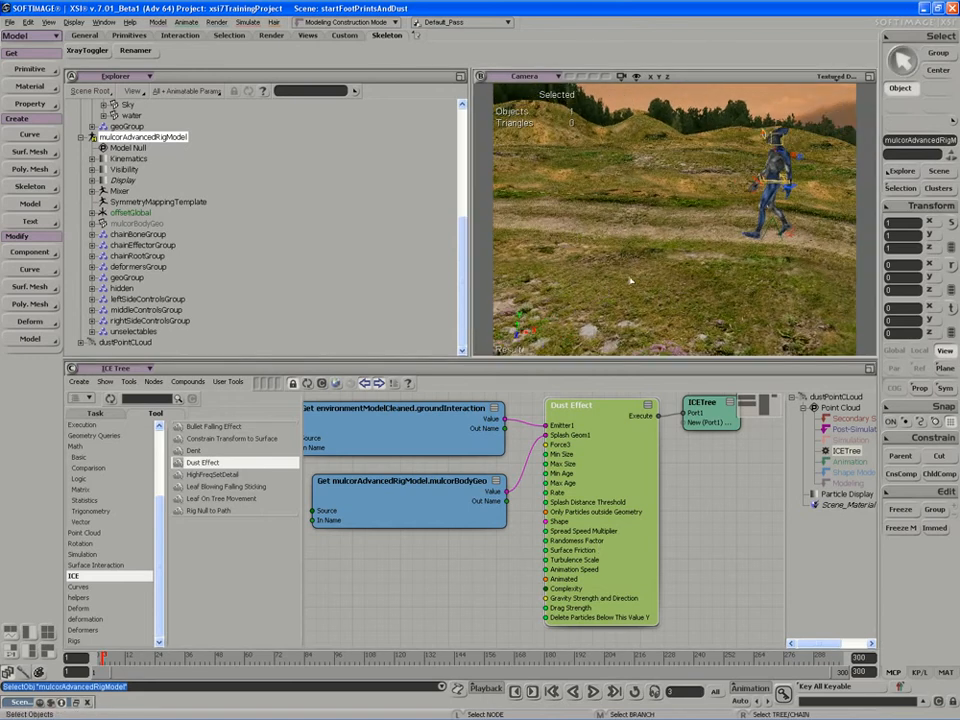
right_drag(678, 235, 614, 258)
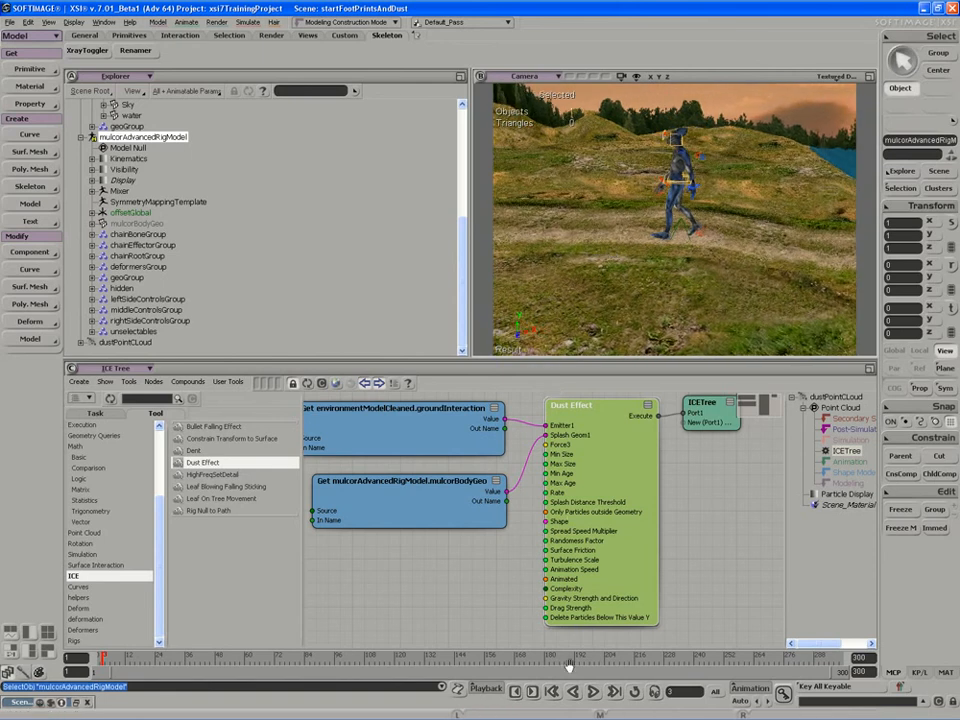
click(593, 691)
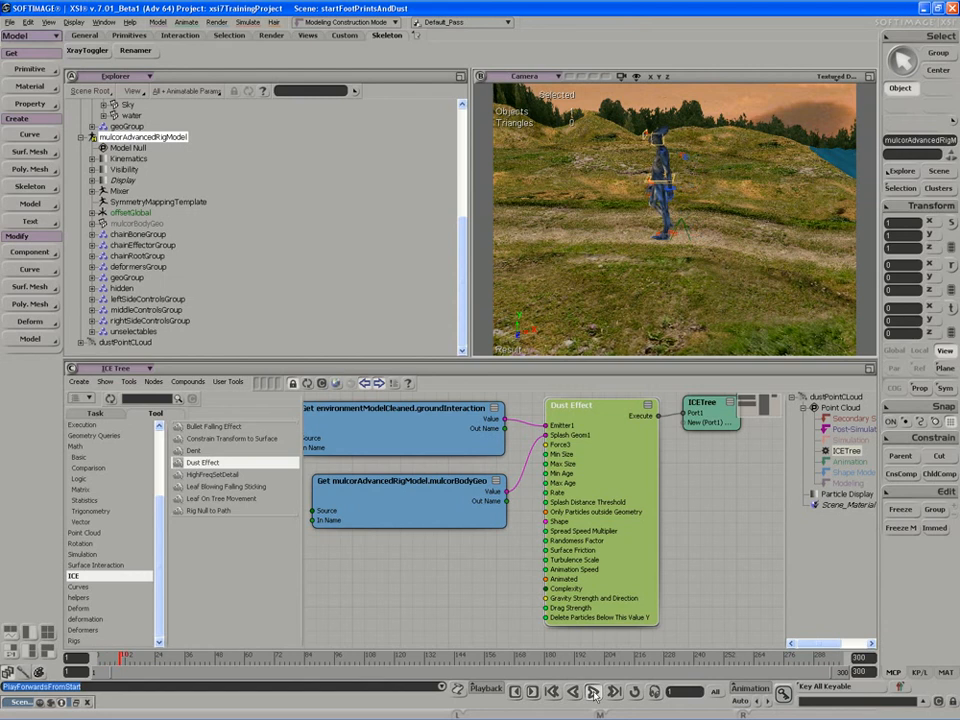
click(593, 691)
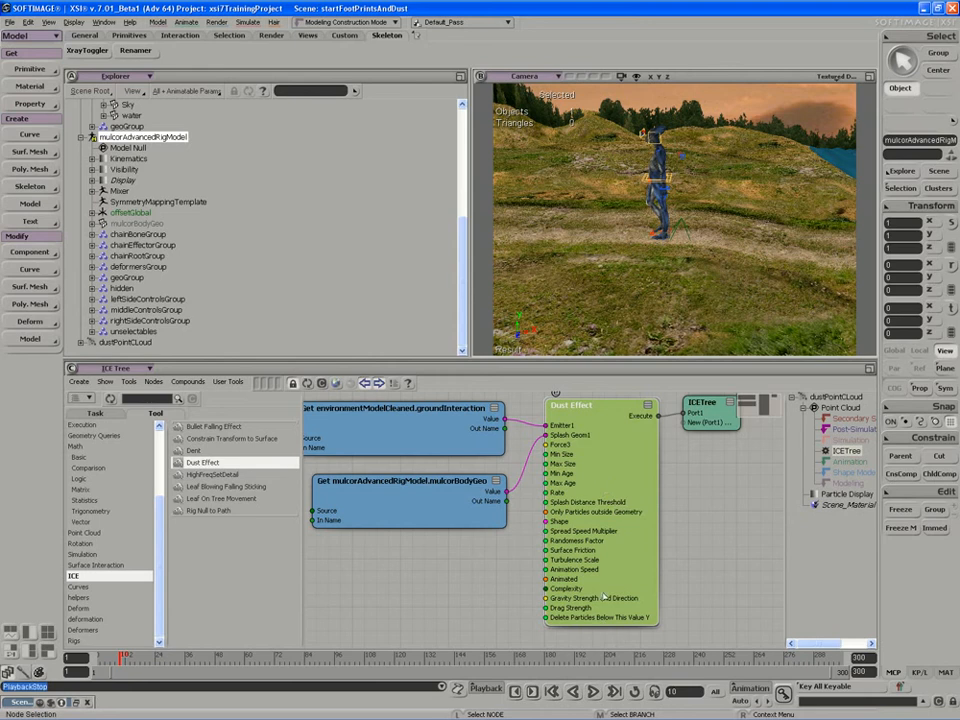
Change Dust Effect's Delete Particles Below This Value Y from 0.72 to 0.5.
double_click(596, 483)
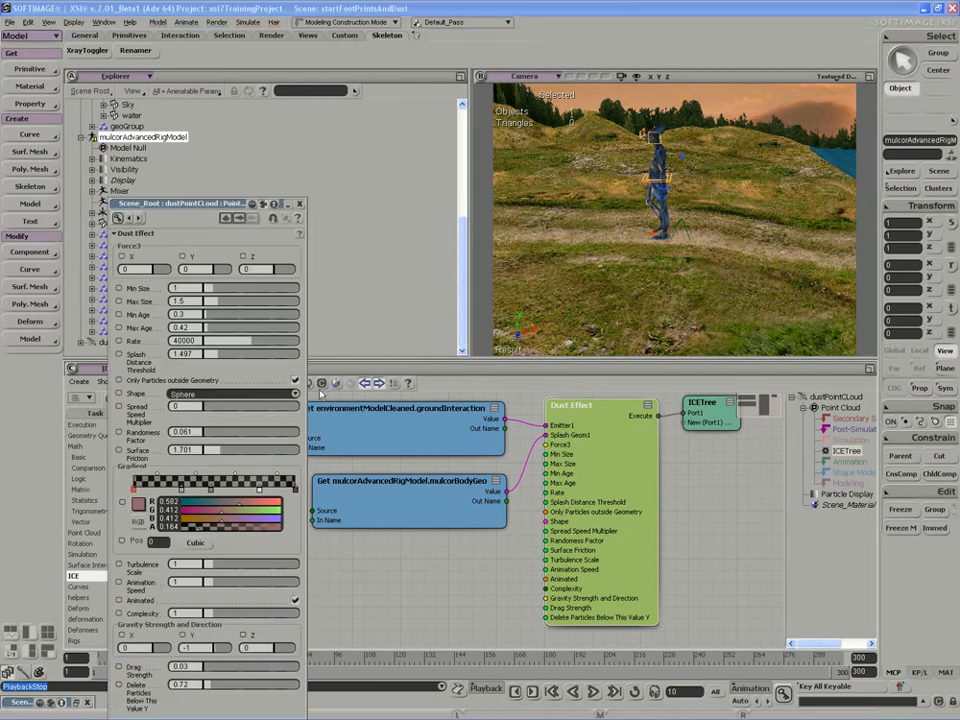
drag(150, 204, 178, 138)
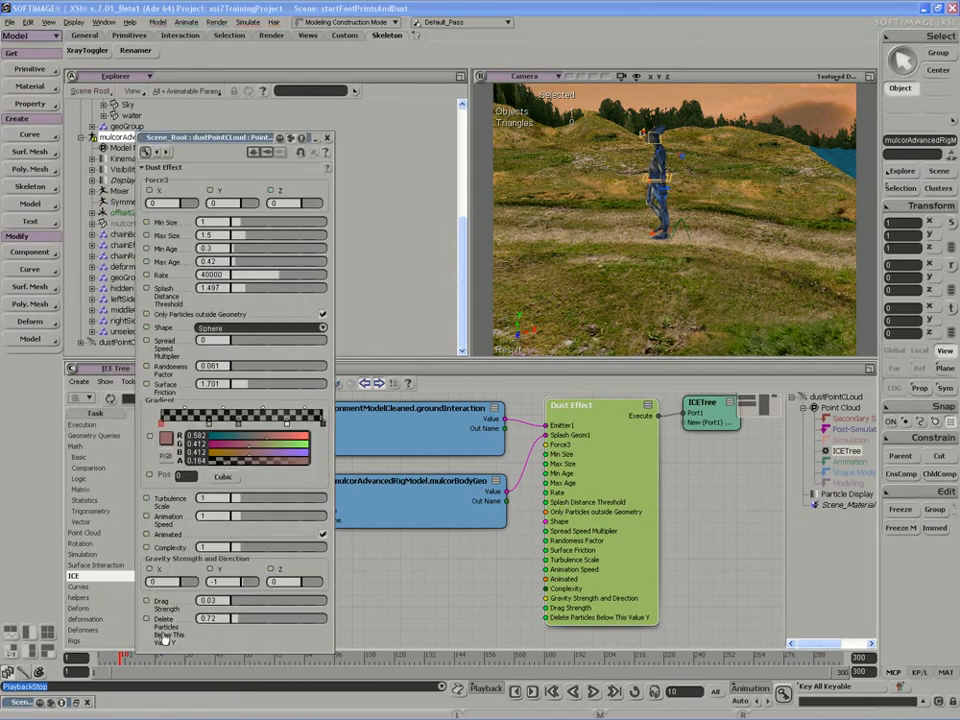
click(208, 618)
click(551, 222)
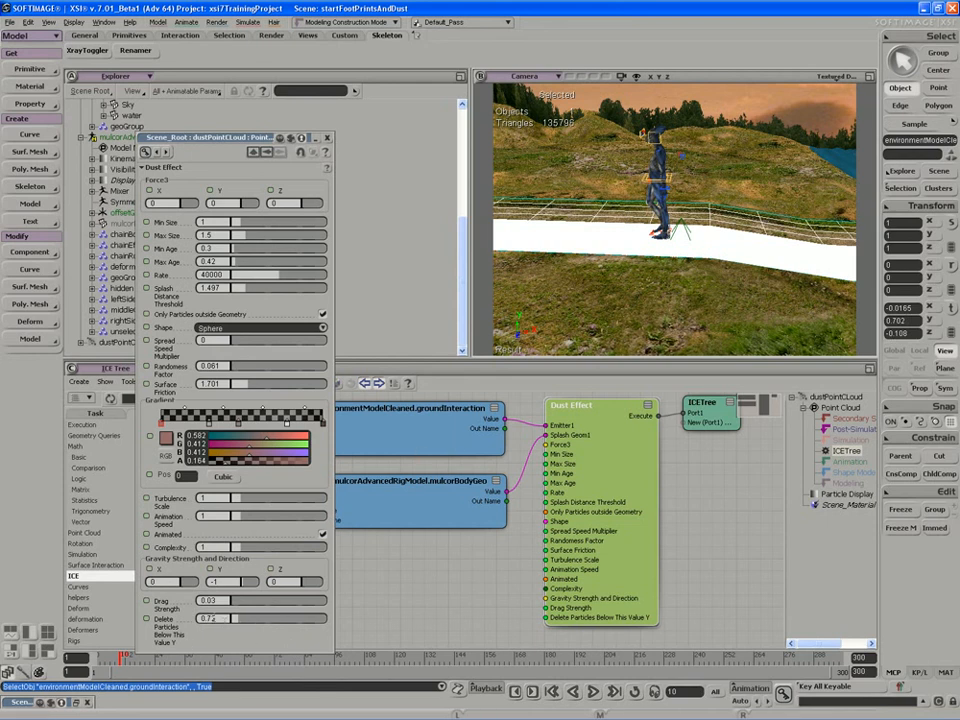
click(242, 621)
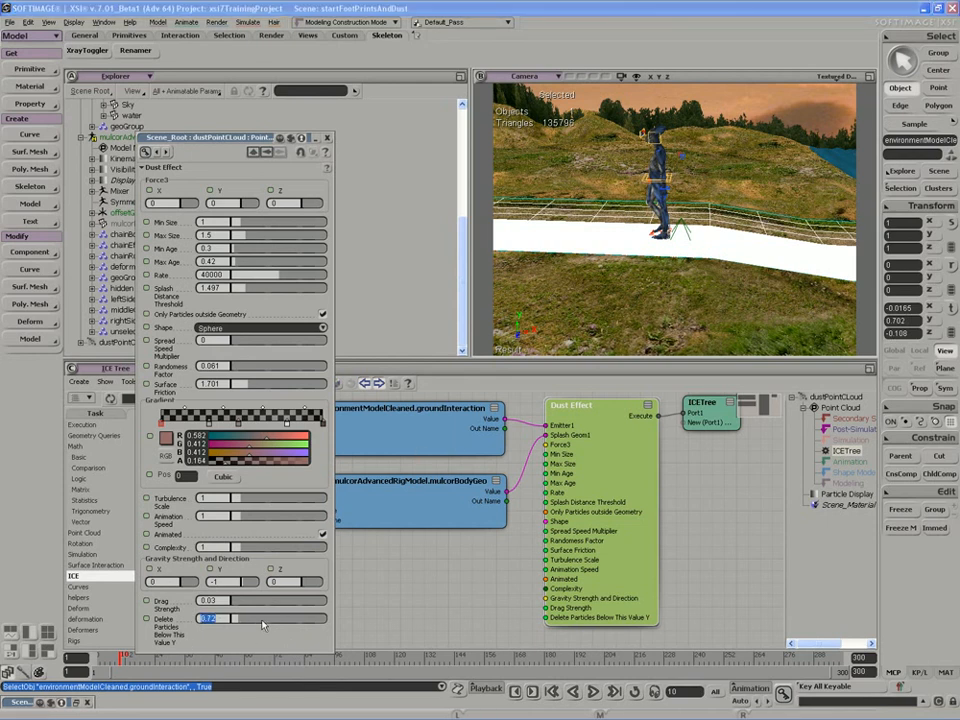
key(BackSpace)
text(.5)
key(Return)
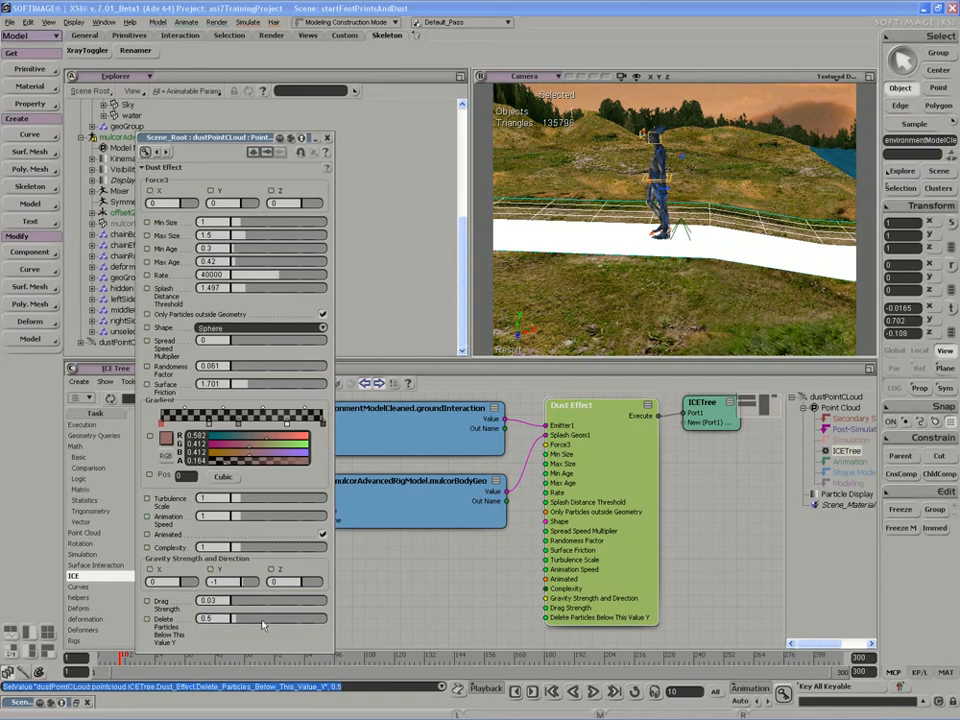
Play the animation, deselect everything, and set the delete height to 0.
click(593, 692)
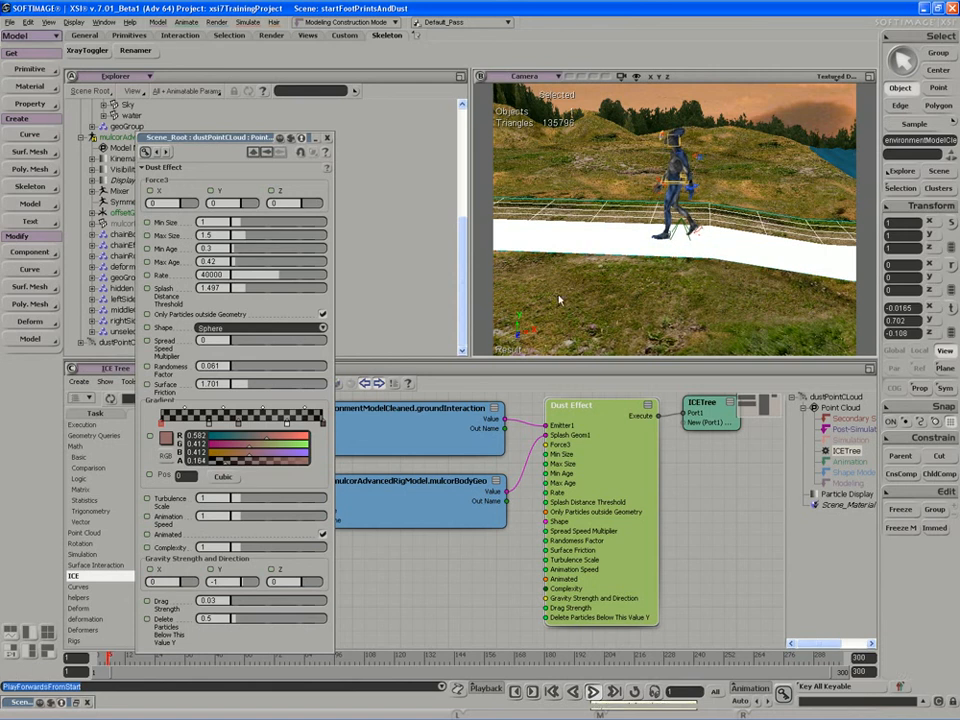
key(ctrl+shift+a)
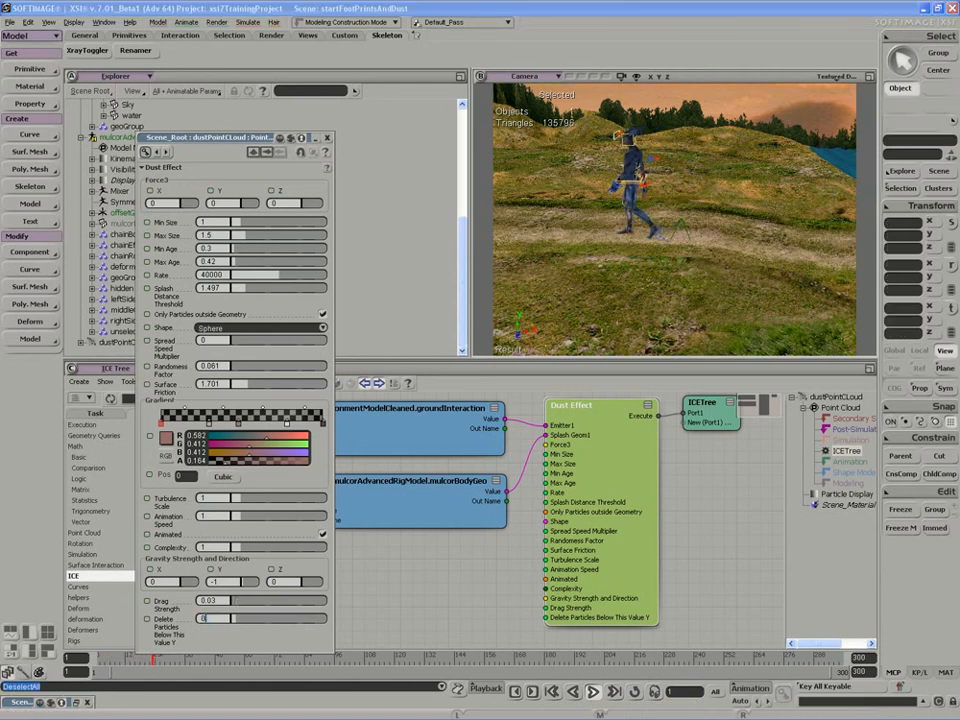
text(0)
key(Return)
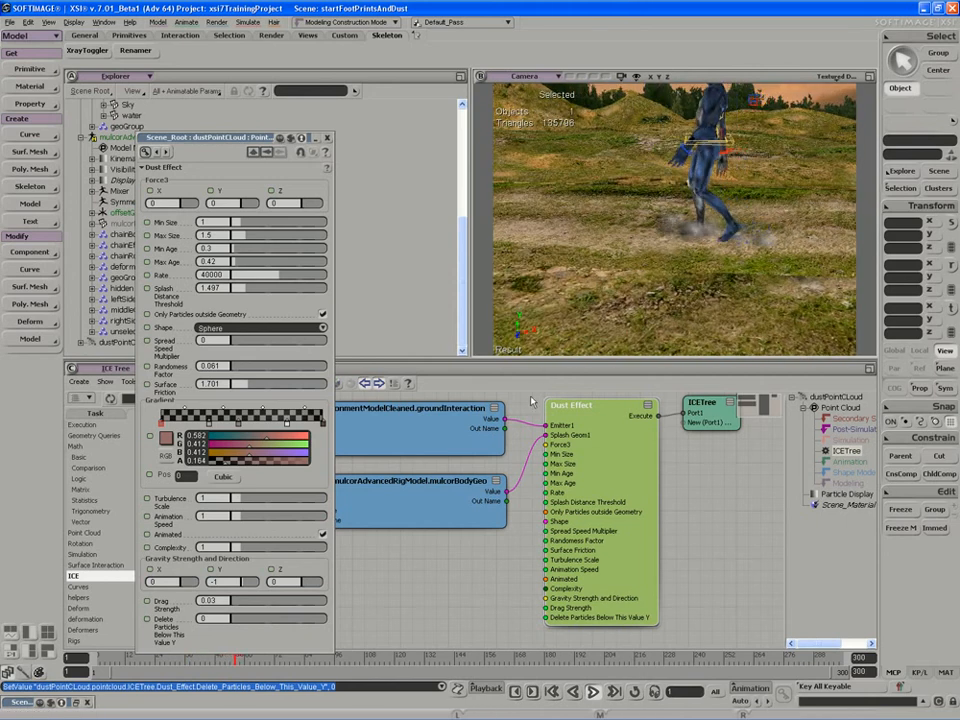
Stop playback, frame the camera on the character's feet, and replay the animation.
click(597, 694)
drag(135, 127, 281, 188)
scroll(143, 168, up, 6)
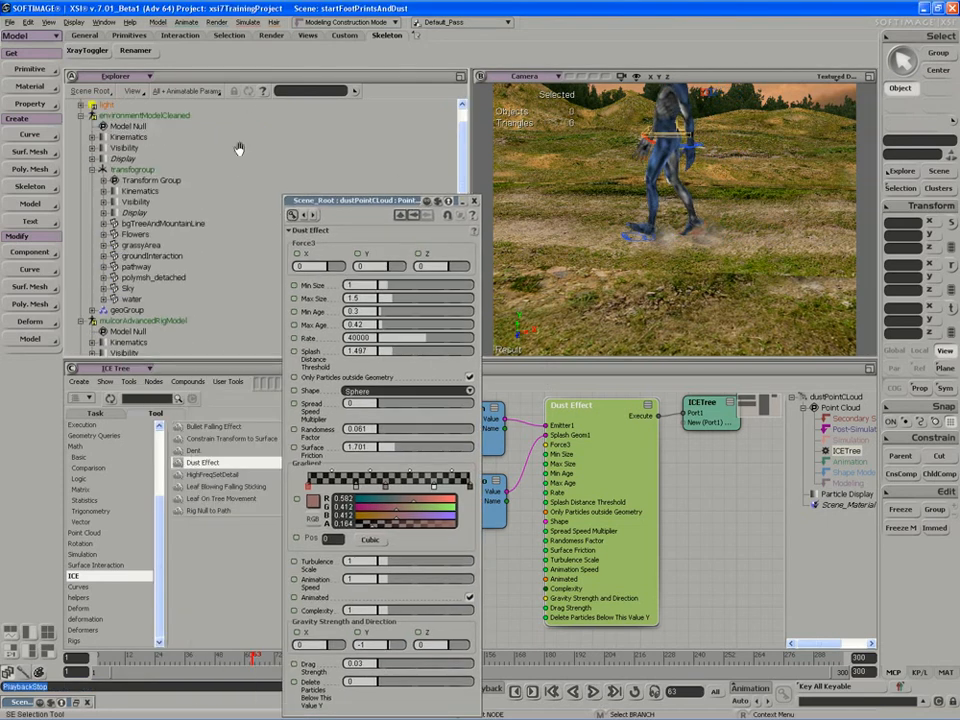
click(135, 169)
drag(360, 200, 285, 156)
key(s)
mouse_move(538, 278)
middle_down()
mouse_move(540, 270)
mouse_move(557, 287)
mouse_move(534, 296)
middle_up()
drag(534, 296, 594, 292)
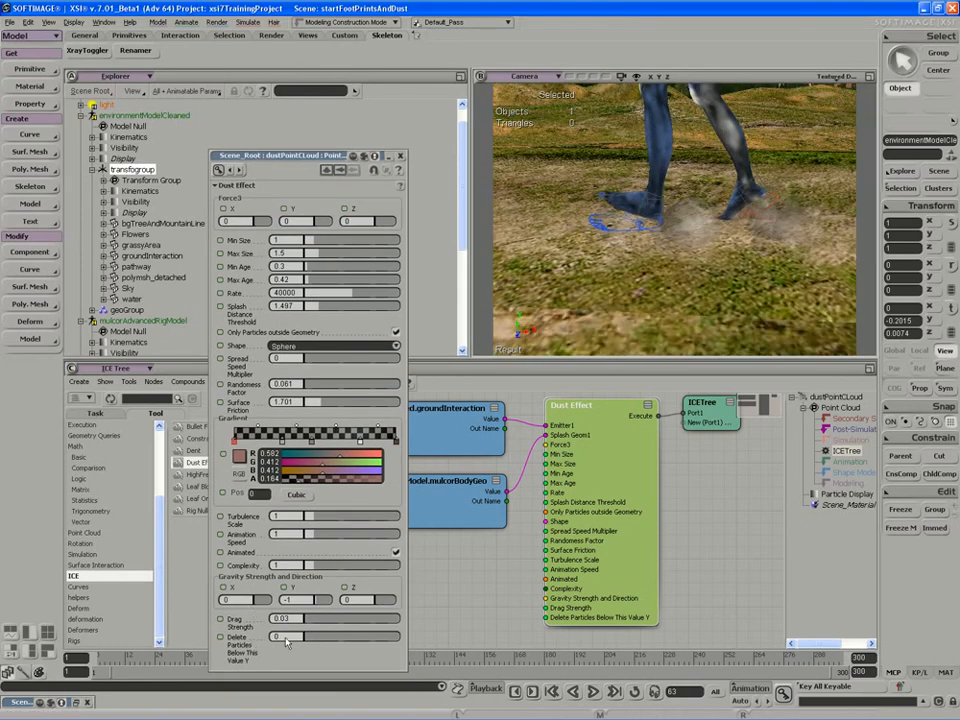
key(s)
middle_drag(602, 256, 711, 209)
right_drag(711, 209, 714, 184)
click(593, 691)
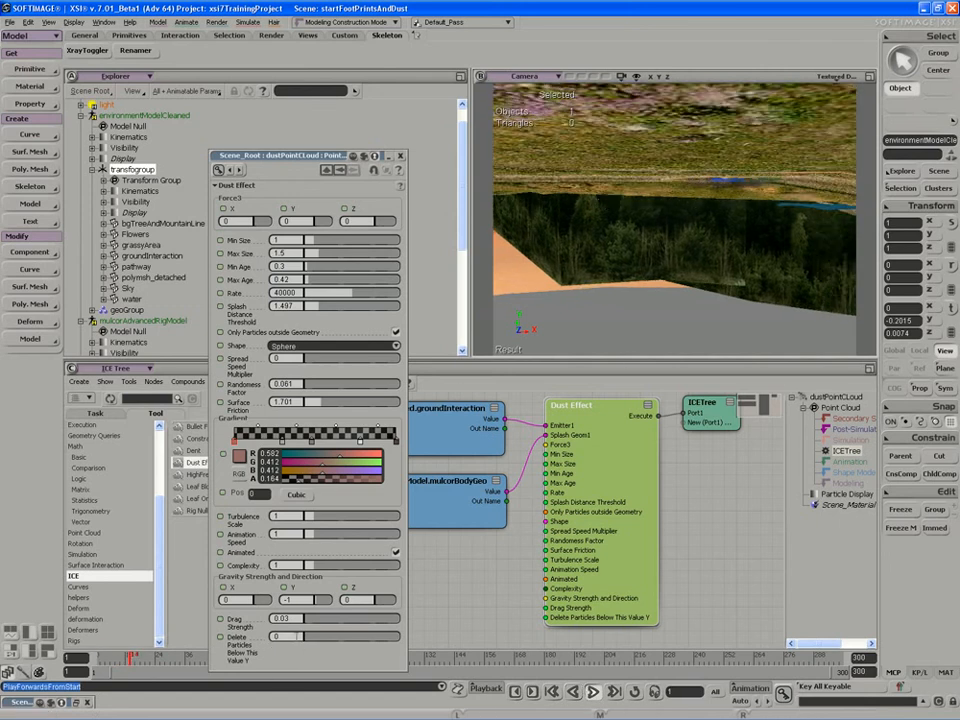
Set Delete Particles Below This Value Y to 0.1 and restart playback.
text(0.1)
key(Return)
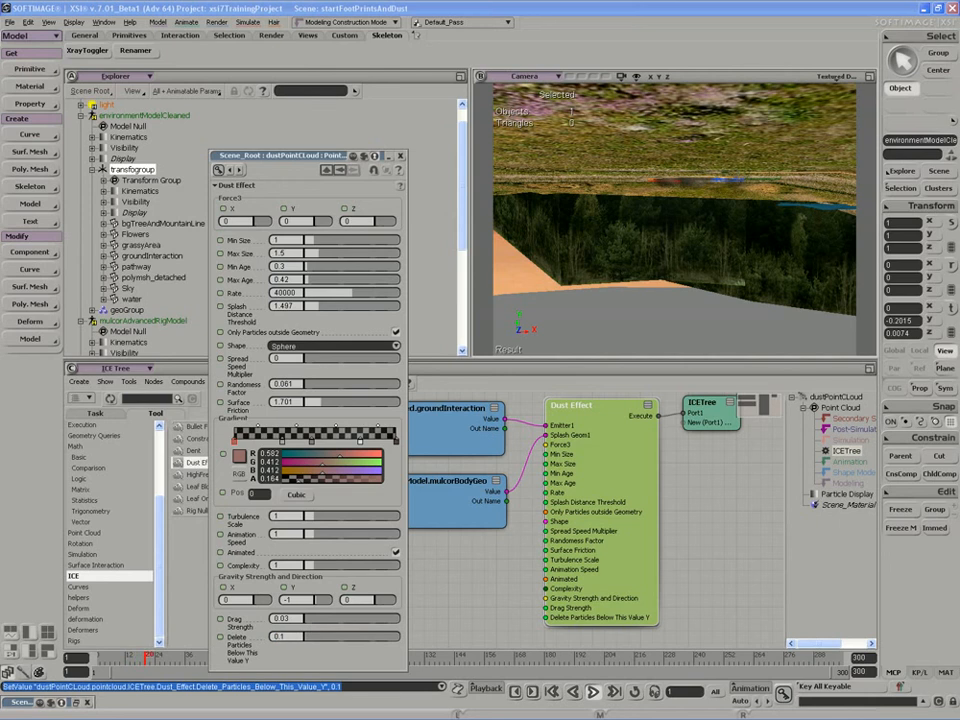
click(592, 693)
click(592, 693)
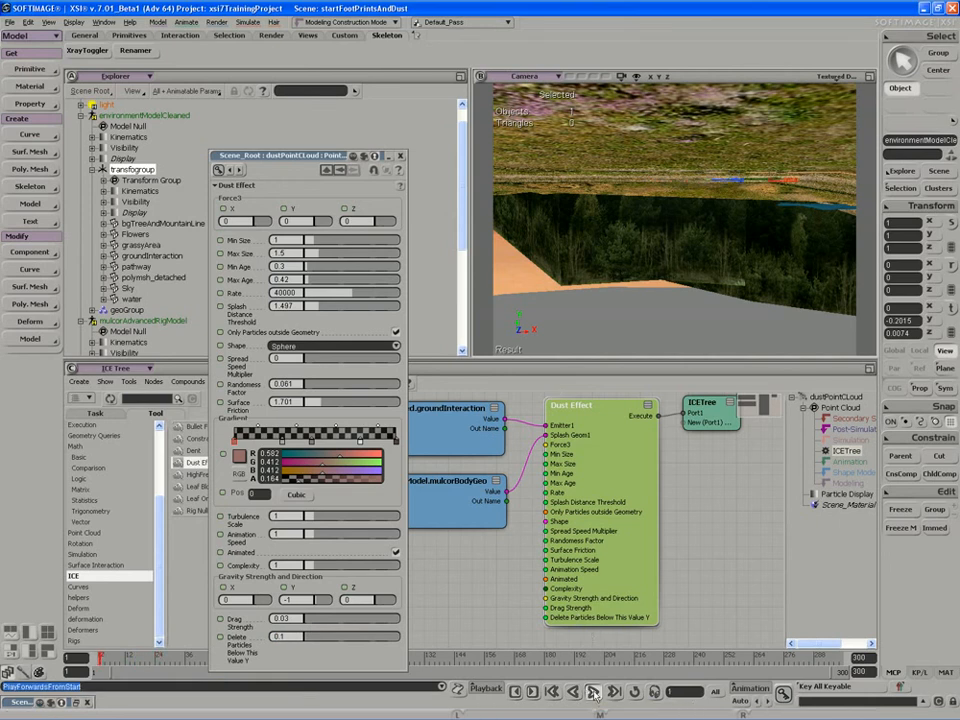
Inspect the dust at the character's feet from the front, then close the Dust Effect parameters.
key(s)
right_drag(592, 210, 552, 252)
key(s)
middle_drag(549, 246, 530, 248)
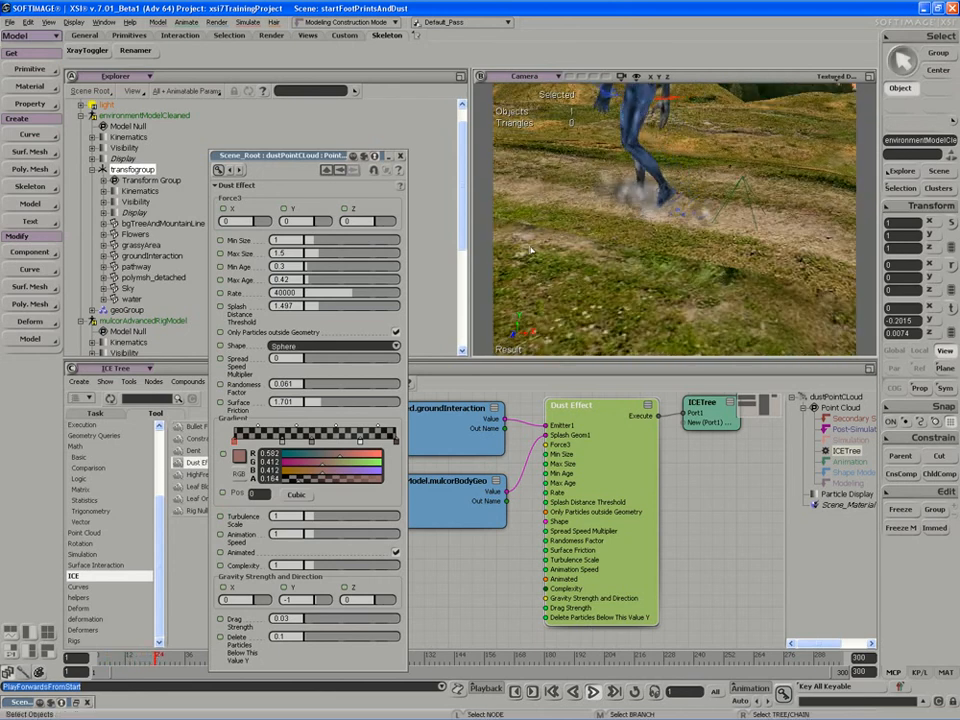
key(s)
mouse_move(552, 246)
right_down()
mouse_move(565, 246)
mouse_move(534, 256)
mouse_move(561, 264)
right_up()
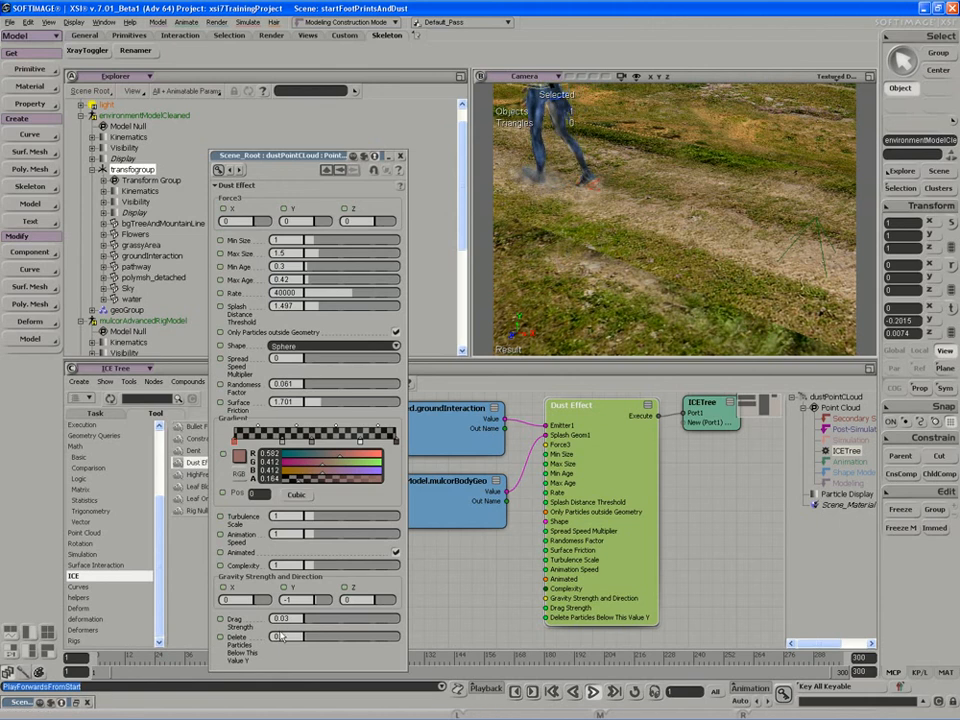
drag(364, 158, 318, 111)
click(350, 111)
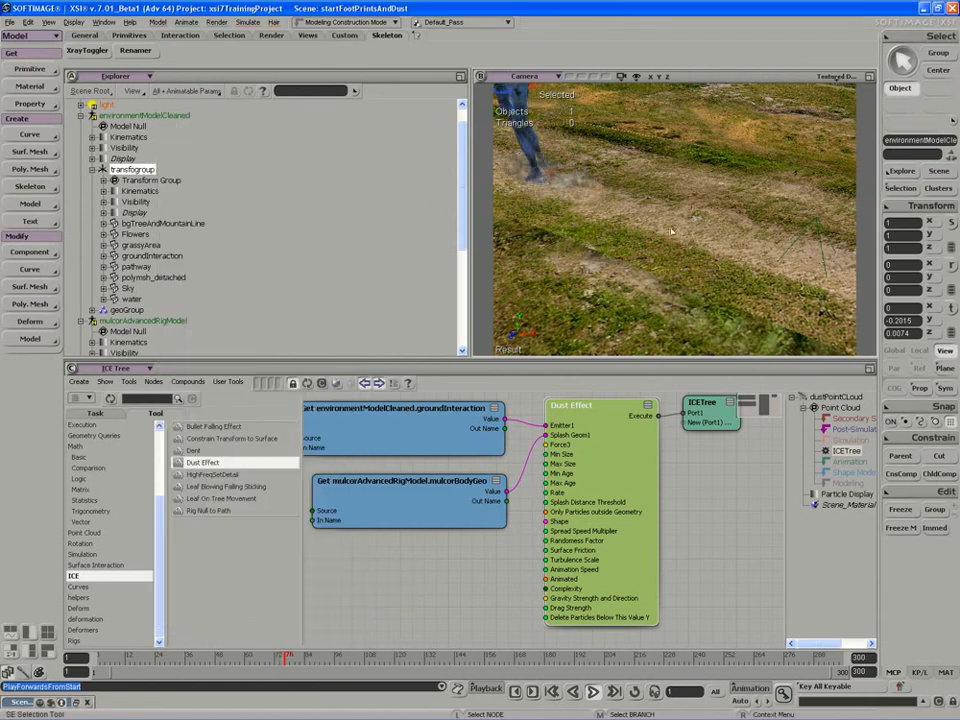